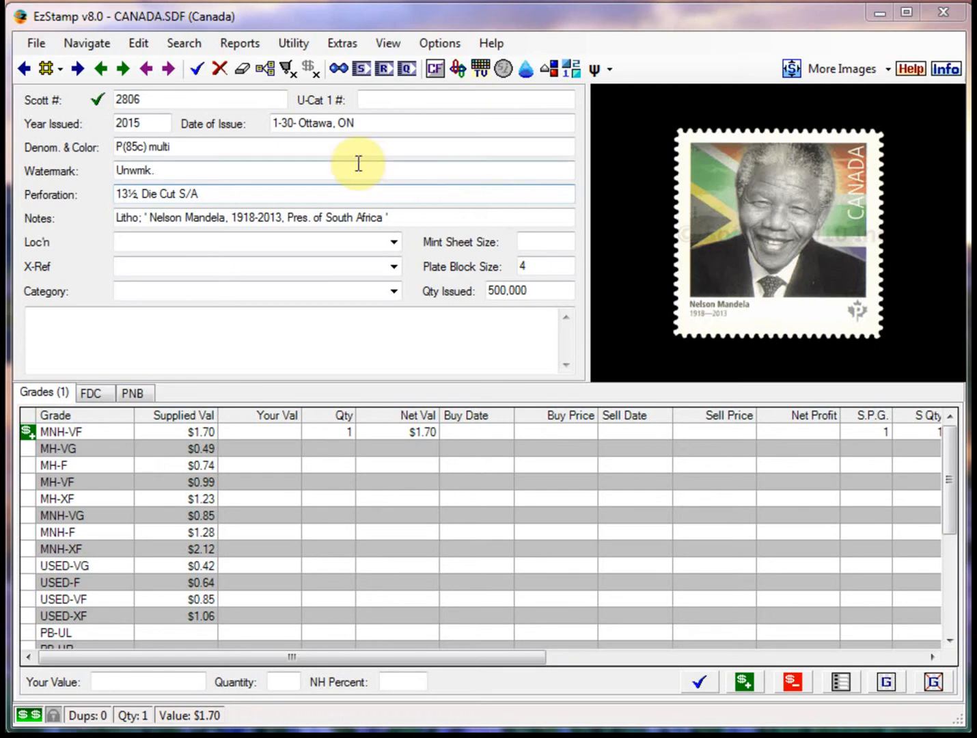
Go to the stamp record with Scott number 288 and display its plate number blocks
{"action": "double_click", "coordinate": [135, 99]}
{"action": "type", "text": "2"}
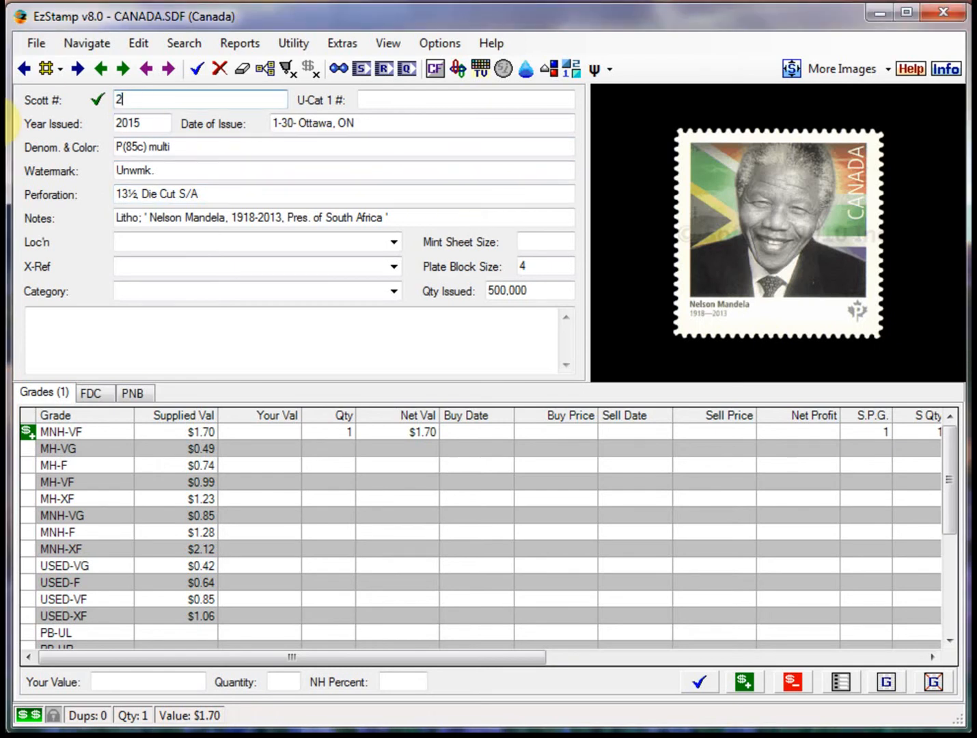
{"action": "type", "text": "88"}
{"action": "key", "text": "Tab"}
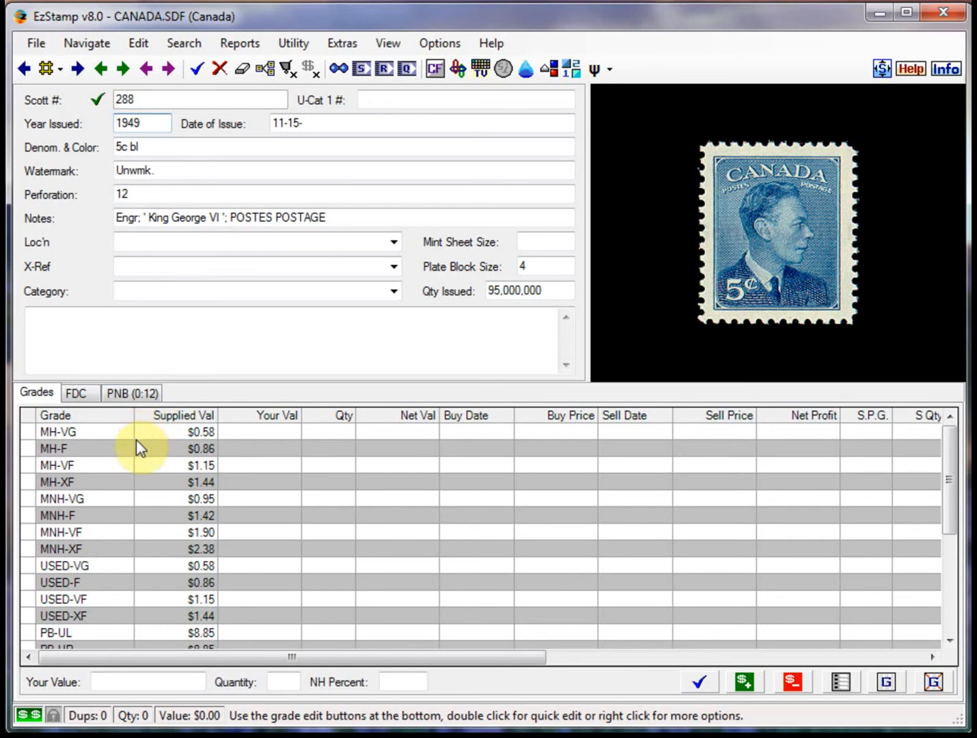
{"action": "left_click", "coordinate": [133, 394]}
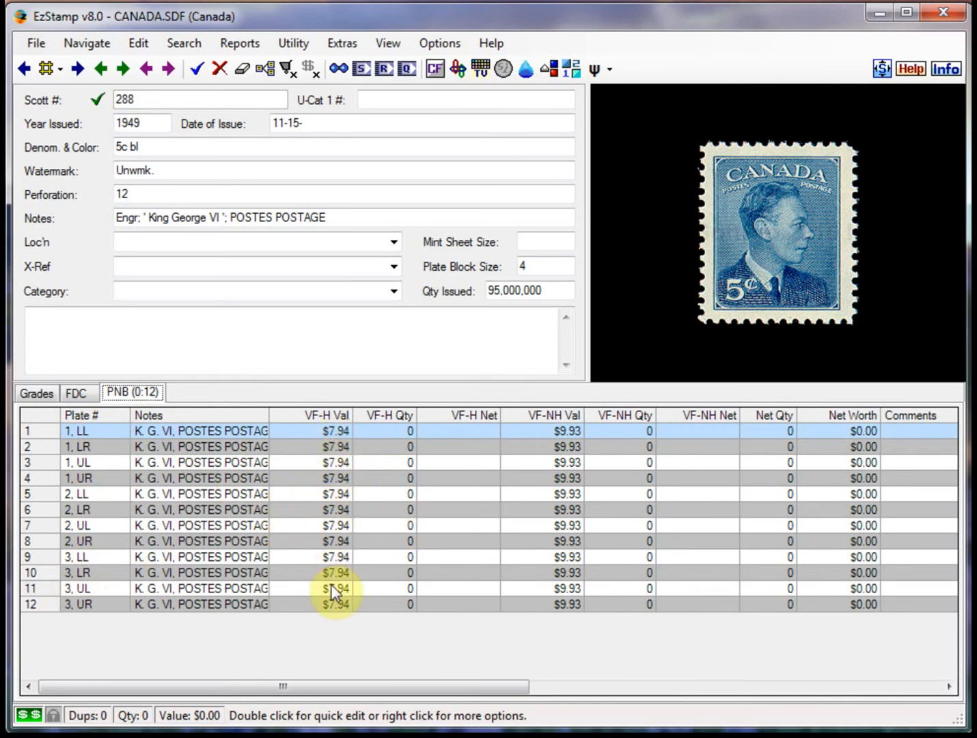
Set the VF-H quantity of plate block 1, LL to 1 and apply the change
{"action": "double_click", "coordinate": [222, 464]}
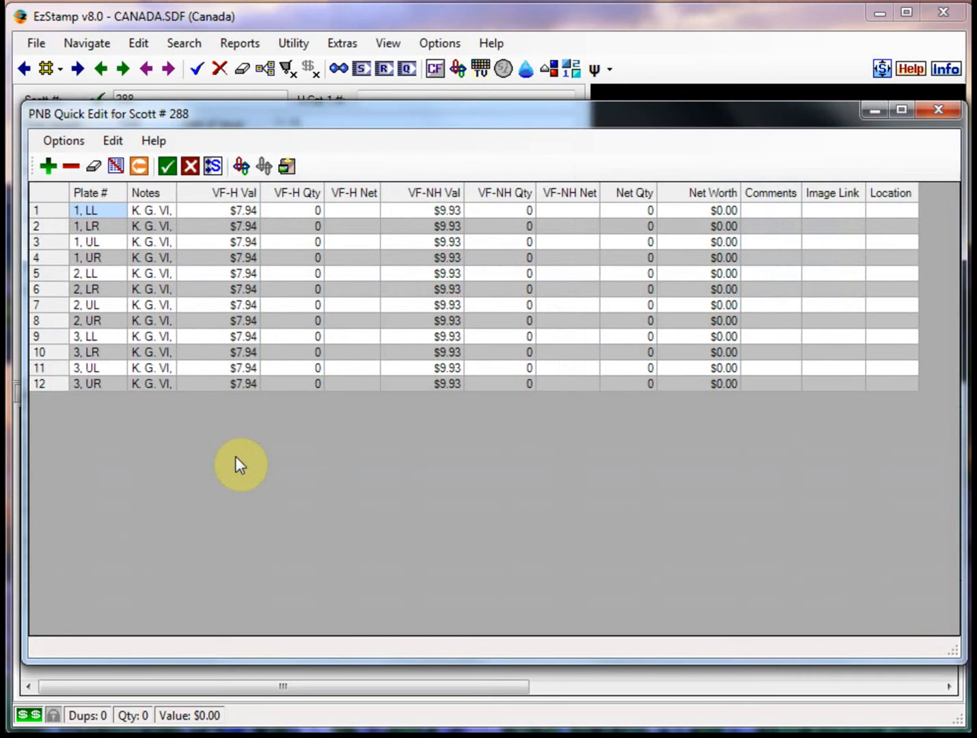
{"action": "left_click", "coordinate": [316, 211]}
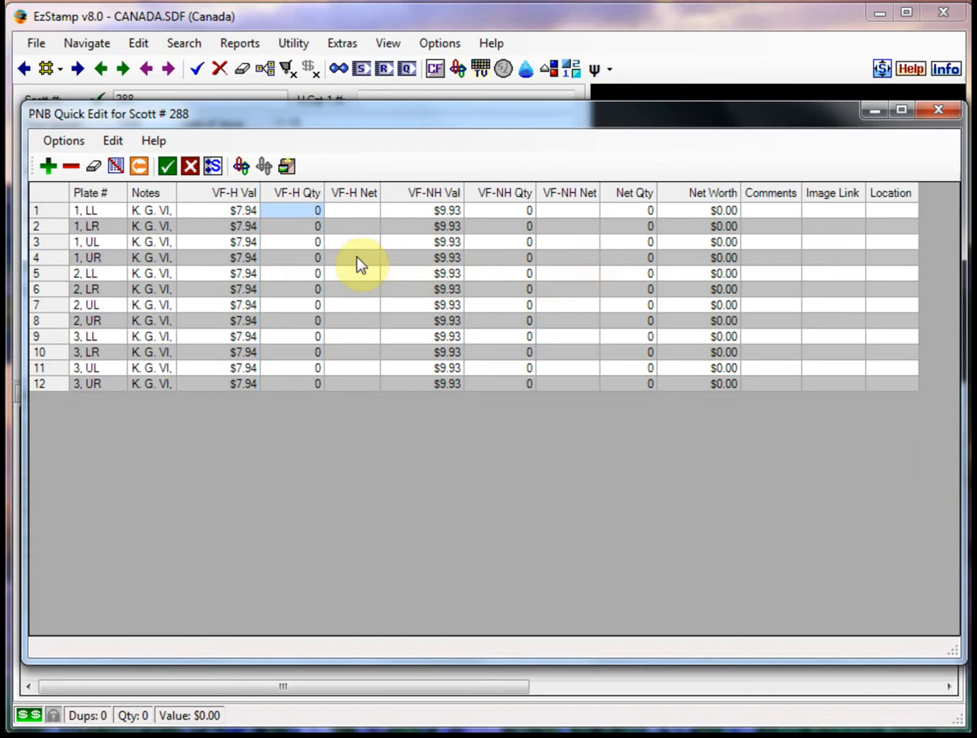
{"action": "left_click", "coordinate": [308, 212]}
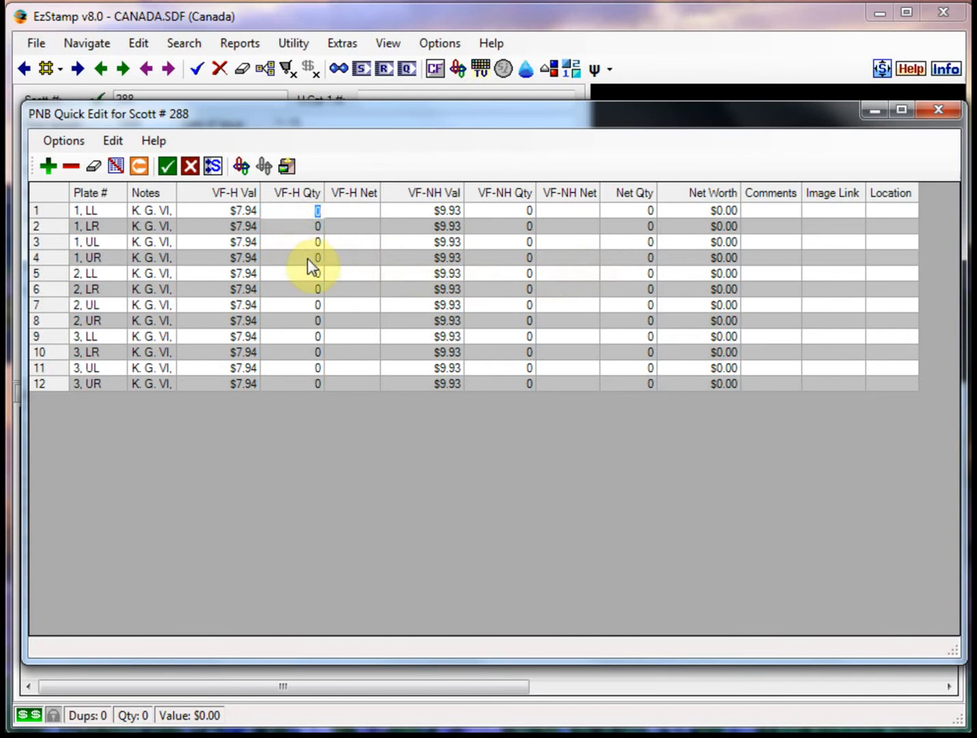
{"action": "type", "text": "1"}
{"action": "left_click", "coordinate": [247, 226]}
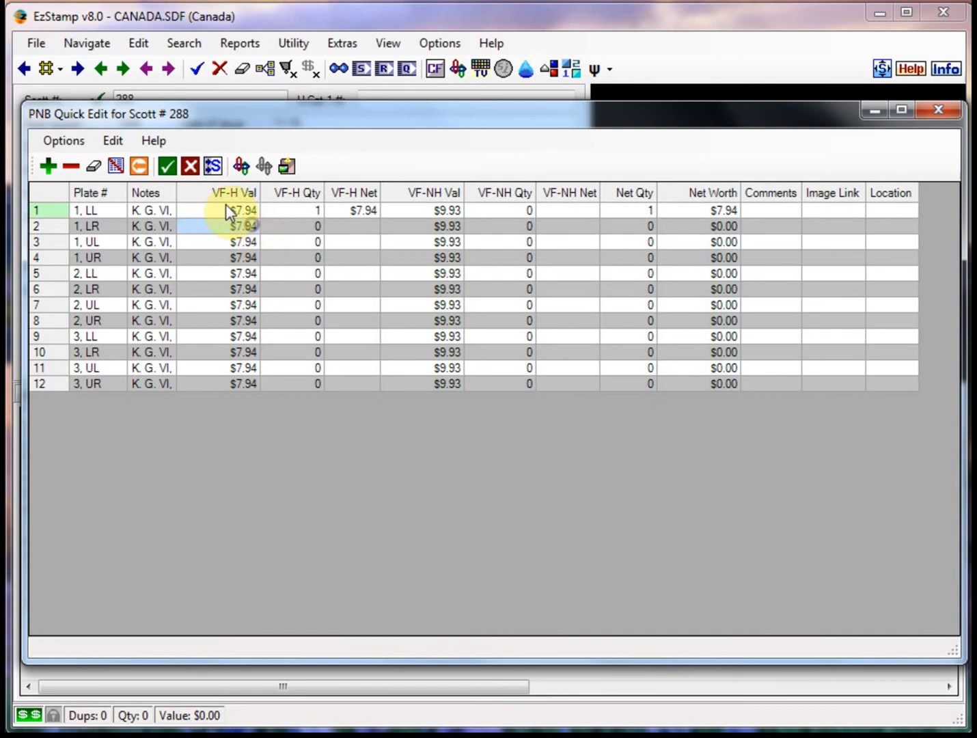
{"action": "left_click", "coordinate": [167, 166]}
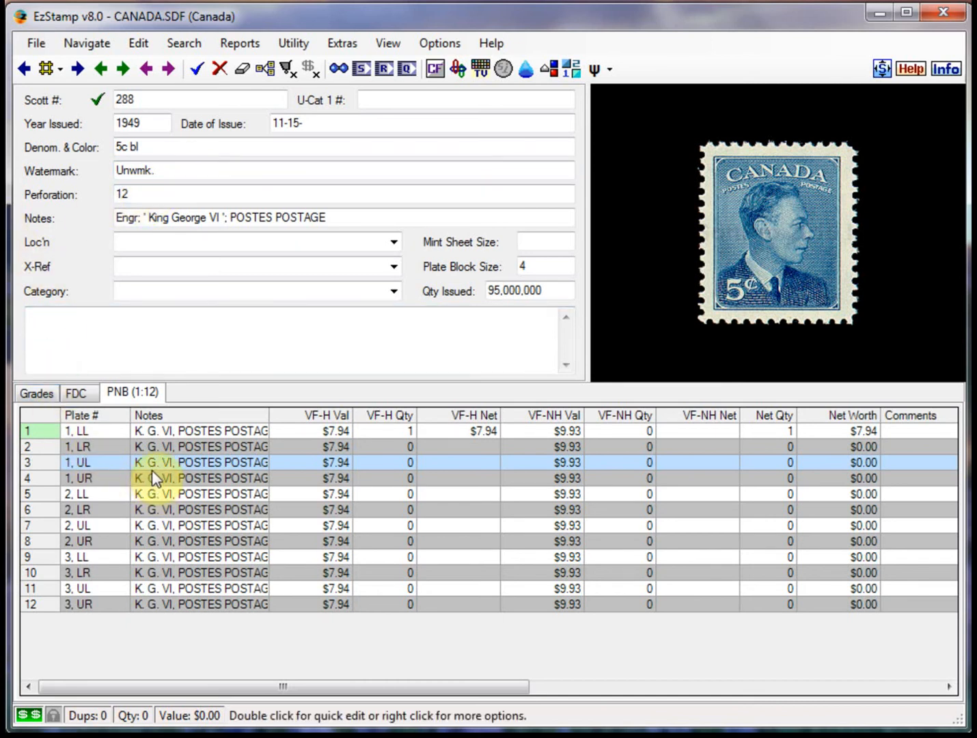
Review which data fields are available and assigned for the plate number block display, without changing them
{"action": "right_click", "coordinate": [216, 484]}
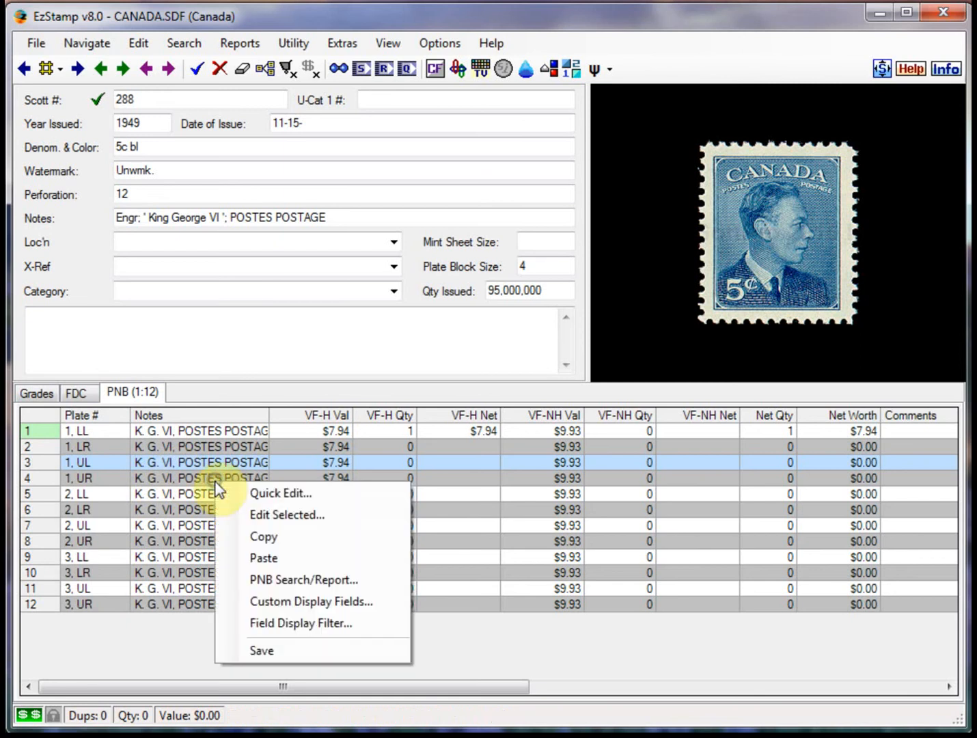
{"action": "left_click", "coordinate": [266, 624]}
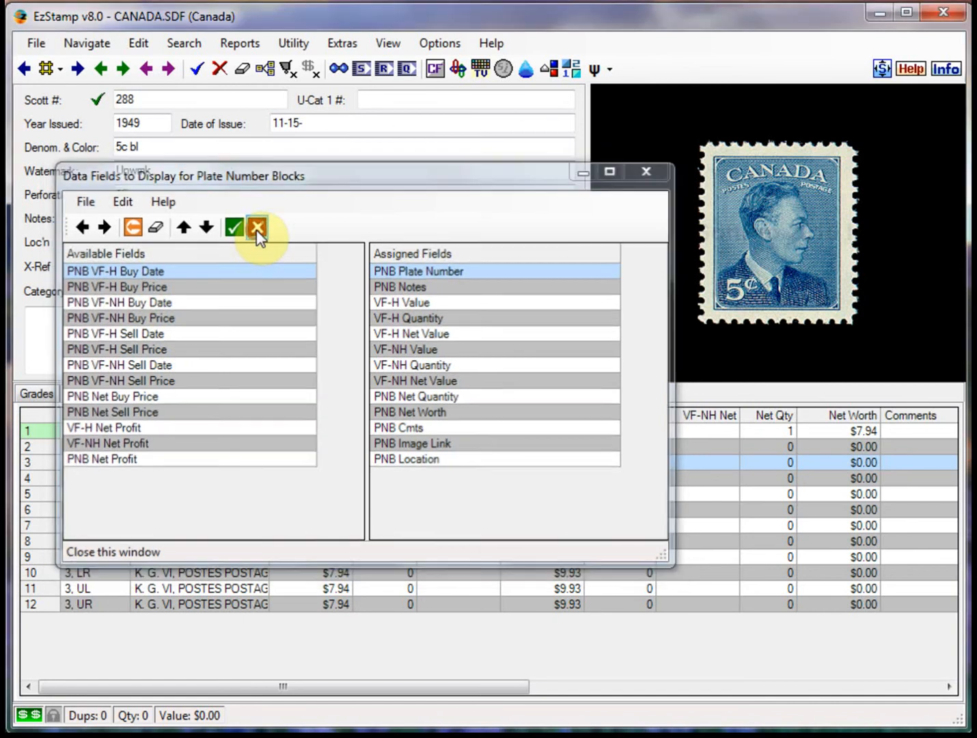
{"action": "left_click", "coordinate": [257, 226]}
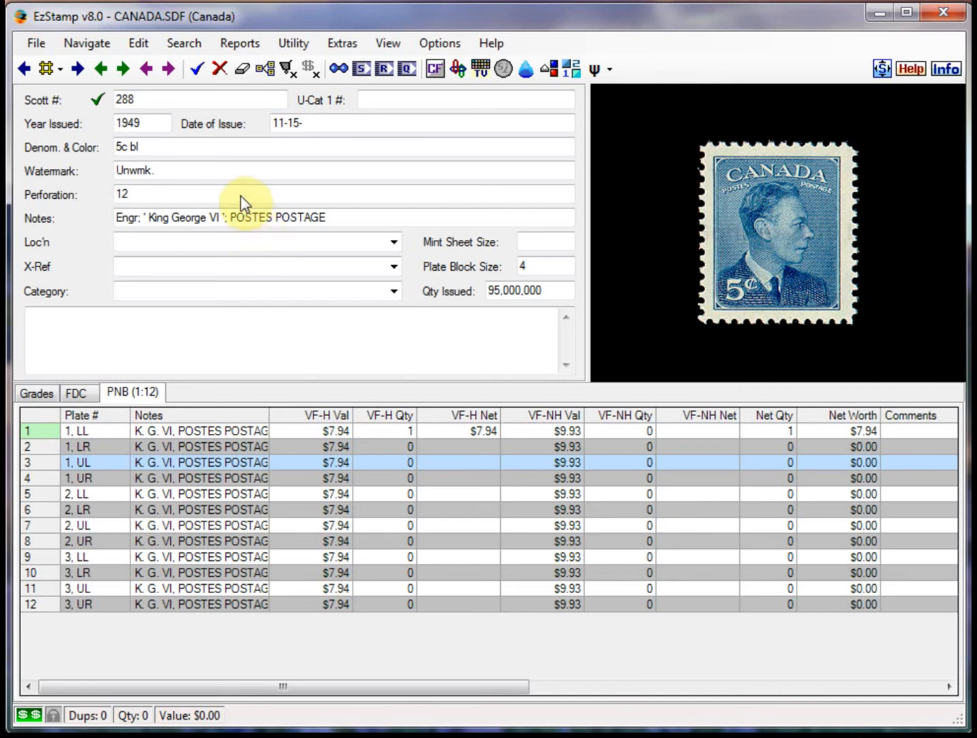
Go to the stamp record with Scott number 164
{"action": "double_click", "coordinate": [153, 100]}
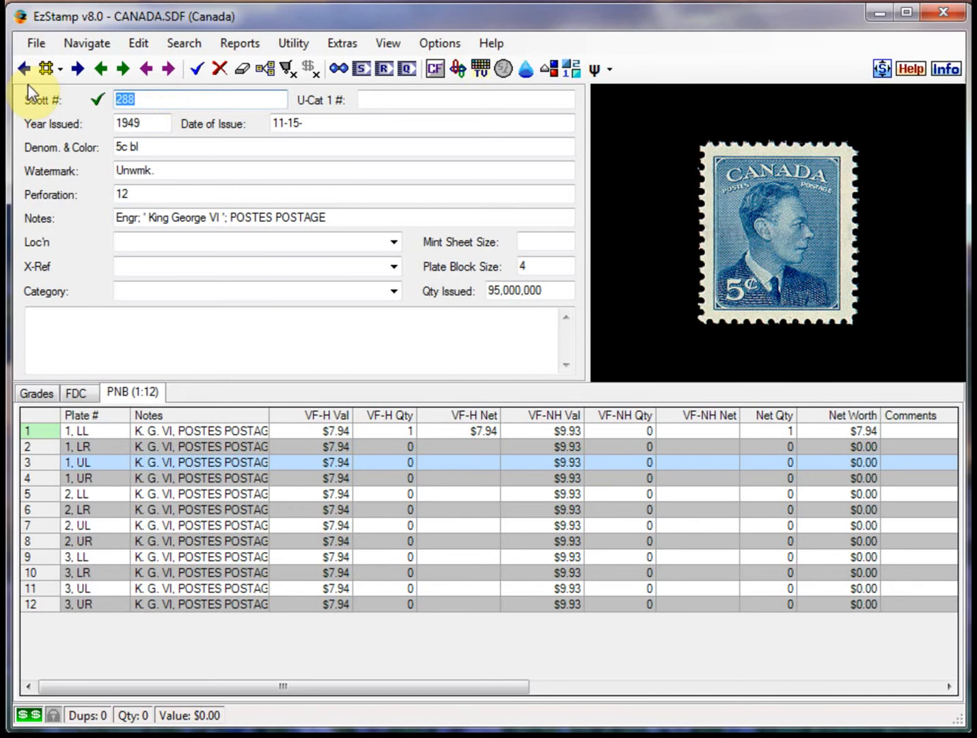
{"action": "type", "text": "164"}
{"action": "left_click", "coordinate": [24, 68]}
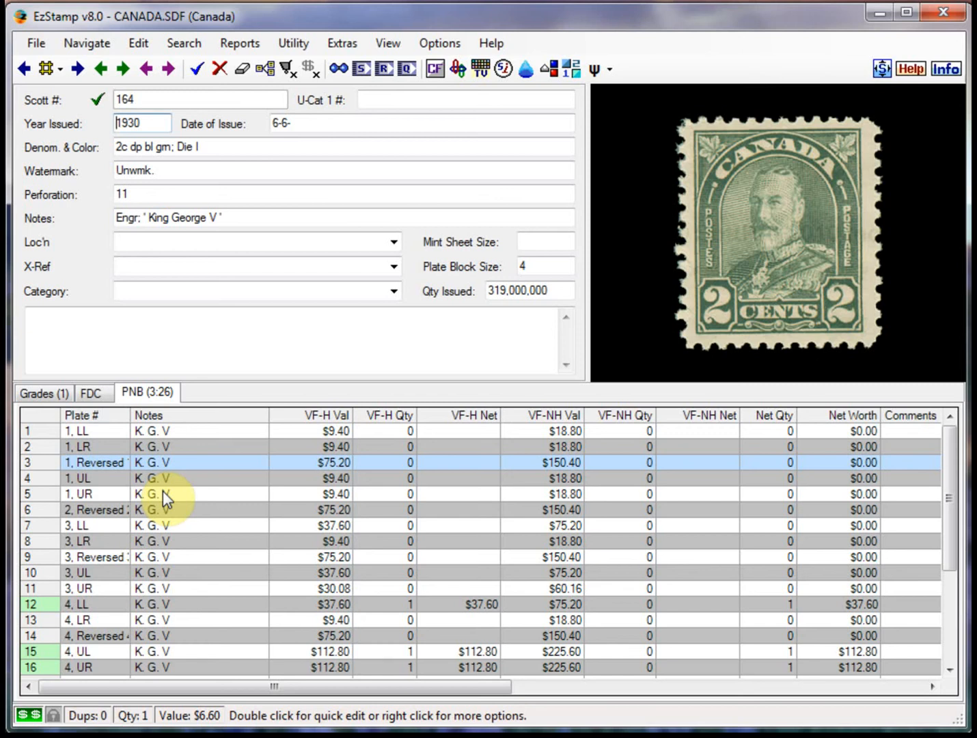
Preview the available plate block images, link 164_LL.jpg to plate block 4, LL, and apply the changes
{"action": "double_click", "coordinate": [167, 453]}
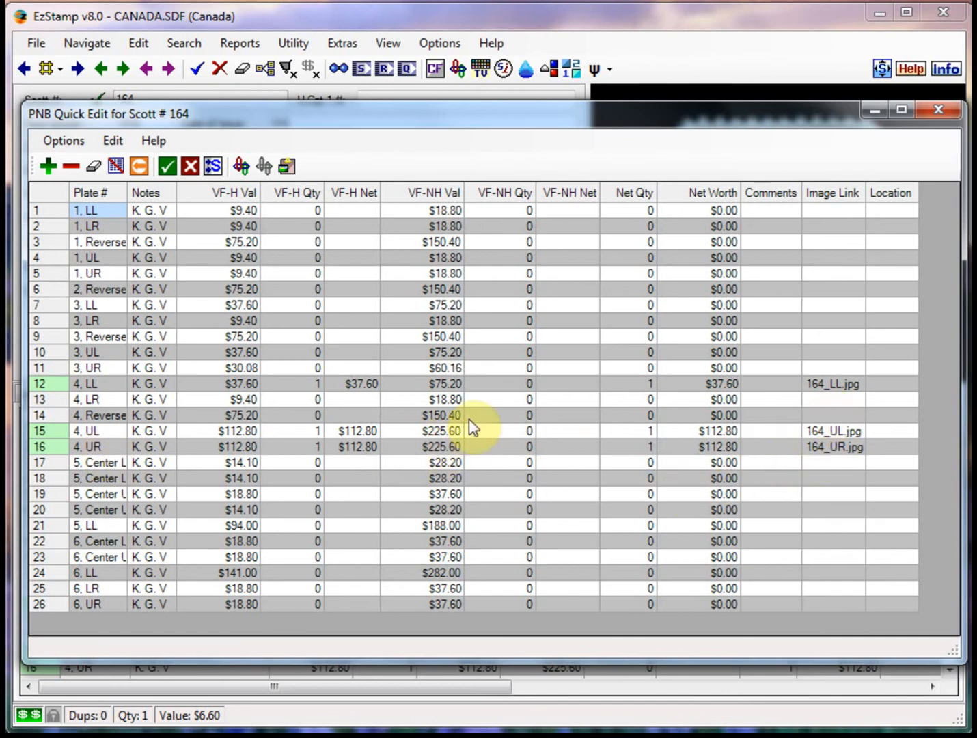
{"action": "left_click", "coordinate": [822, 385]}
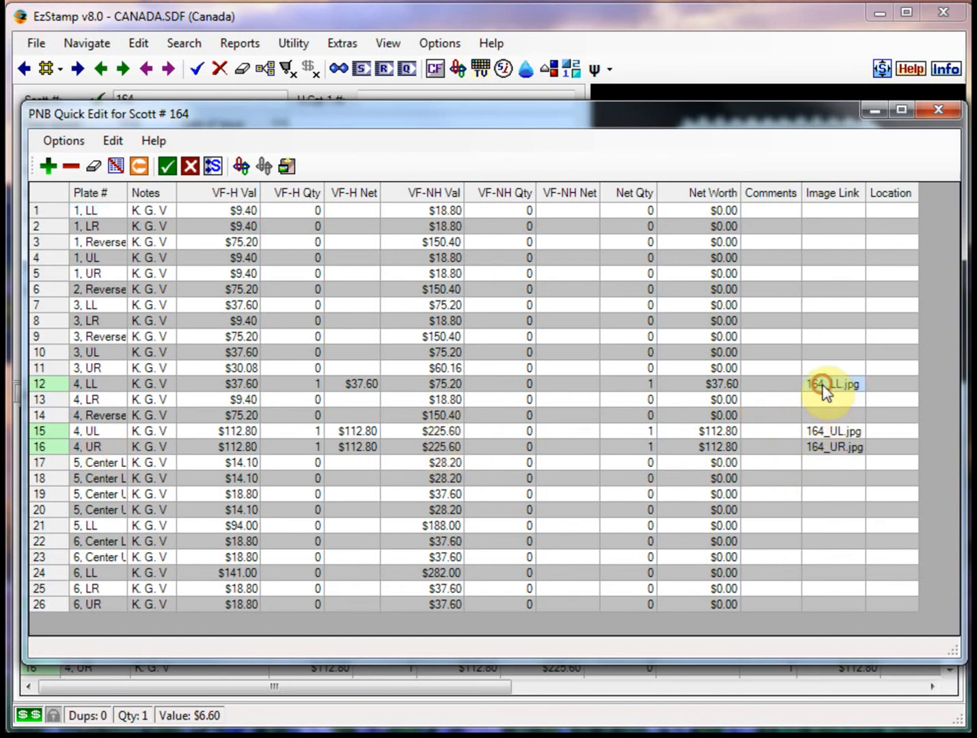
{"action": "left_click", "coordinate": [243, 169]}
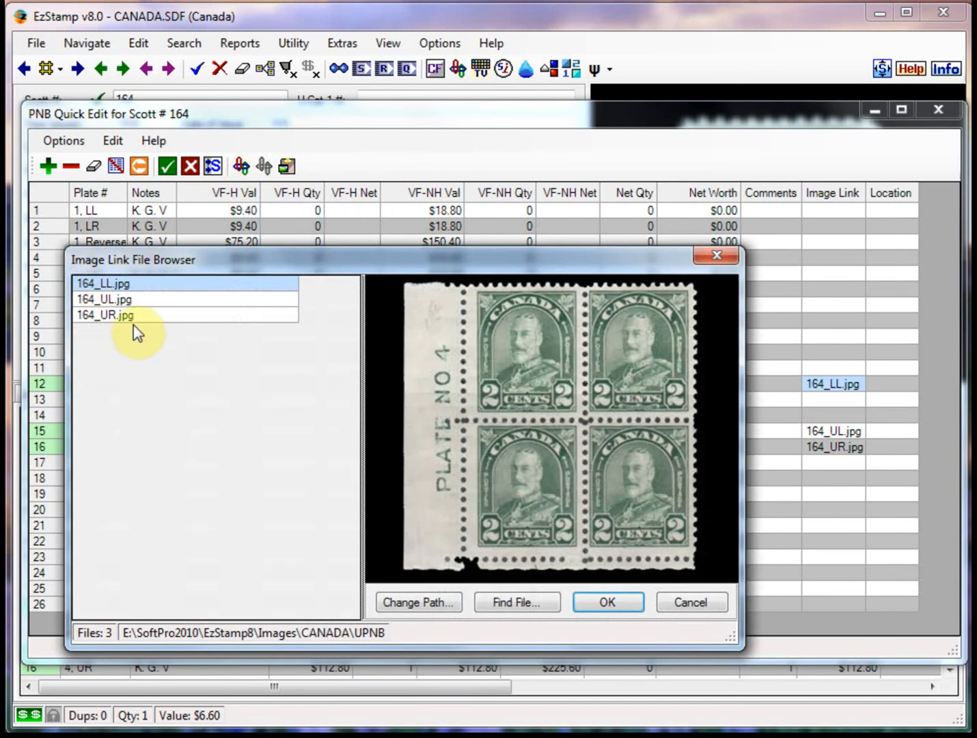
{"action": "left_click", "coordinate": [123, 301]}
{"action": "left_click", "coordinate": [126, 315]}
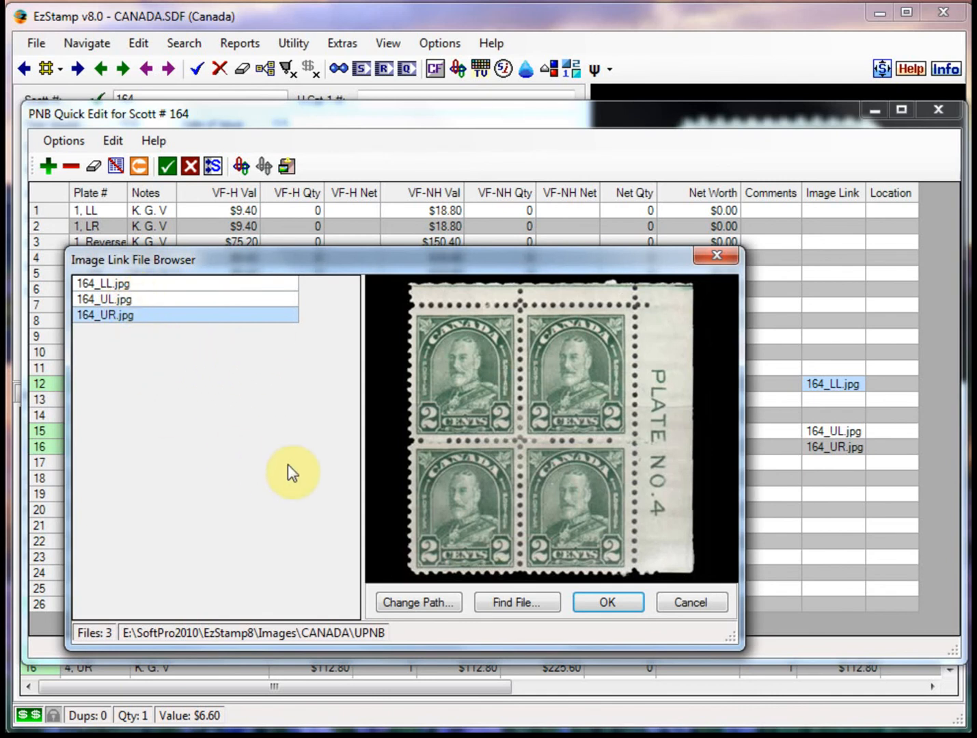
{"action": "left_click", "coordinate": [123, 285]}
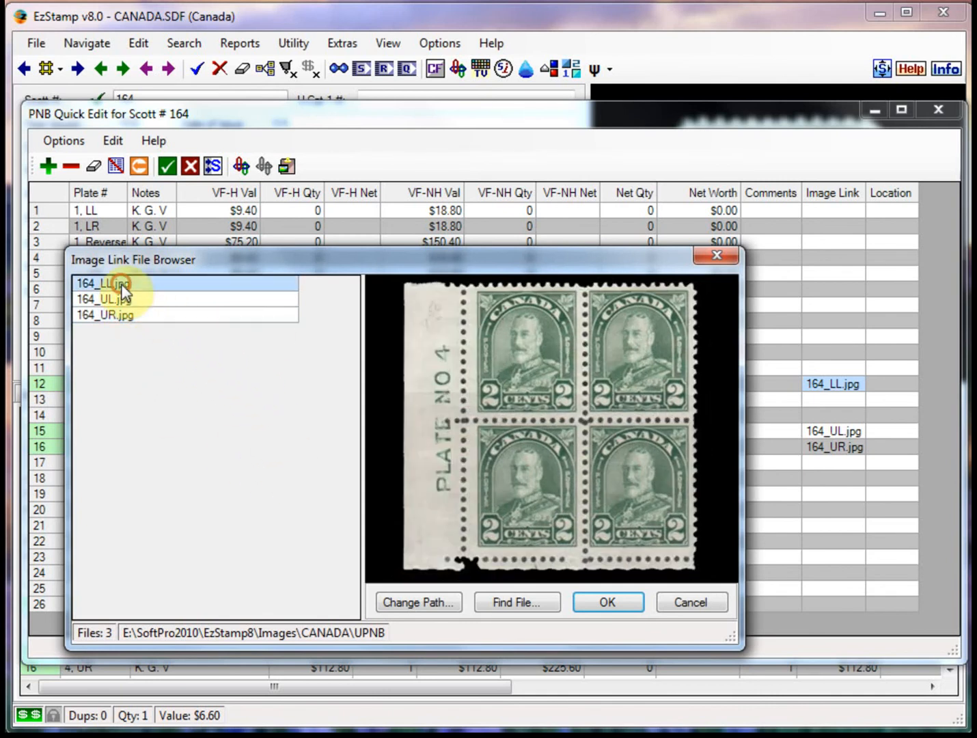
{"action": "left_click", "coordinate": [606, 607]}
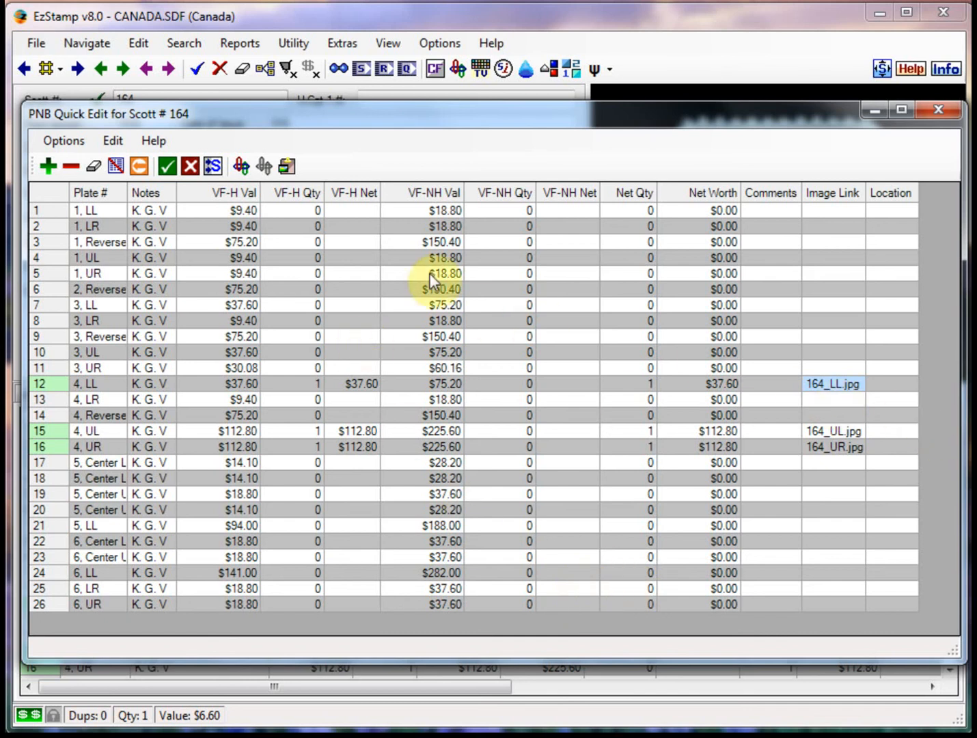
{"action": "left_click", "coordinate": [168, 168]}
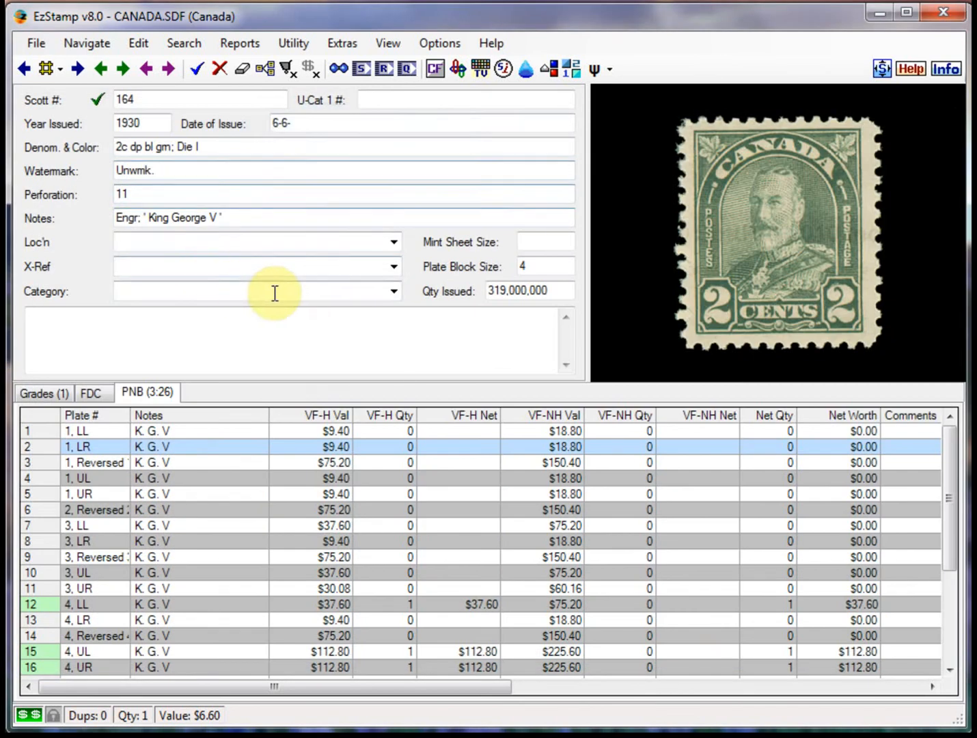
View the linked images of plate blocks 4, LL, 4, UL and 4, UR in the vertical data image preview
{"action": "left_click", "coordinate": [392, 46]}
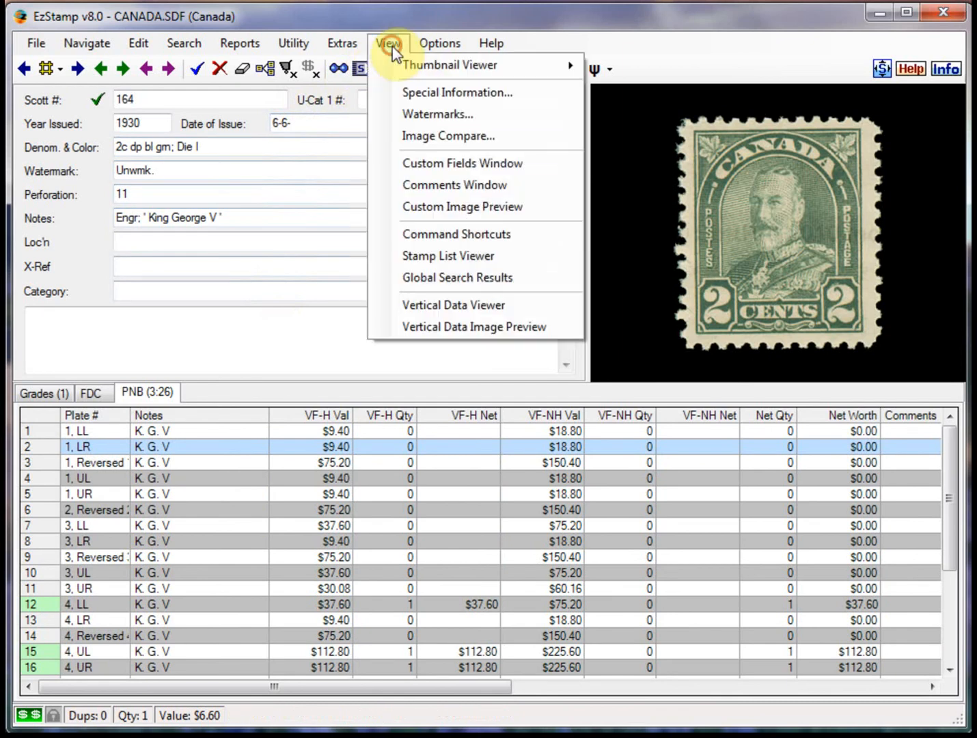
{"action": "left_click", "coordinate": [434, 328]}
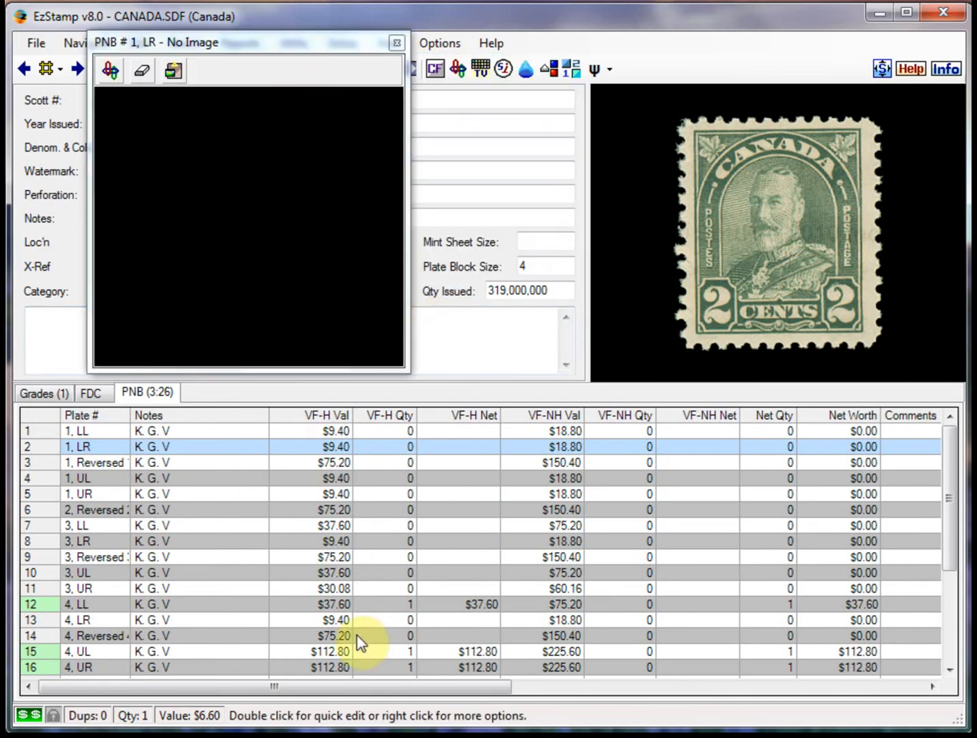
{"action": "left_click", "coordinate": [102, 604]}
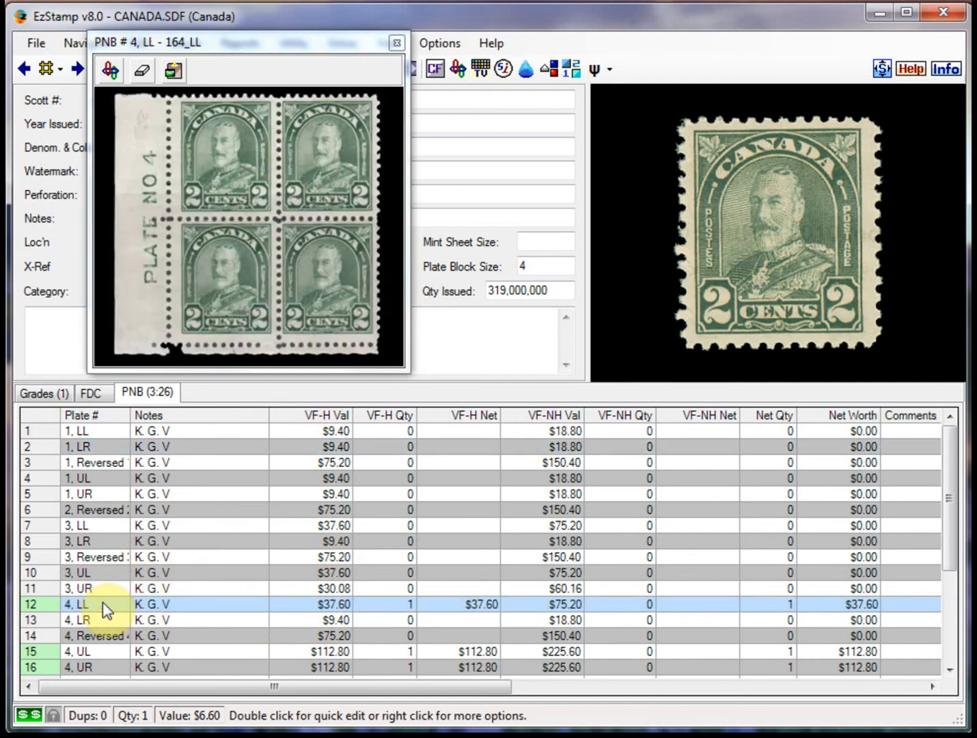
{"action": "left_click", "coordinate": [91, 652]}
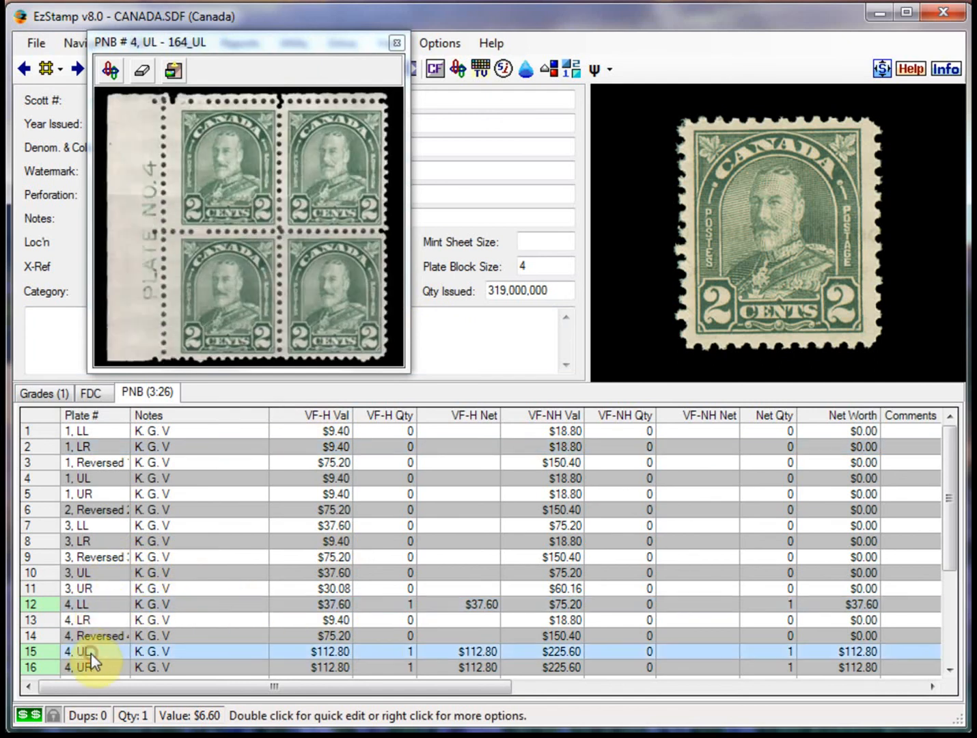
{"action": "left_click", "coordinate": [94, 667]}
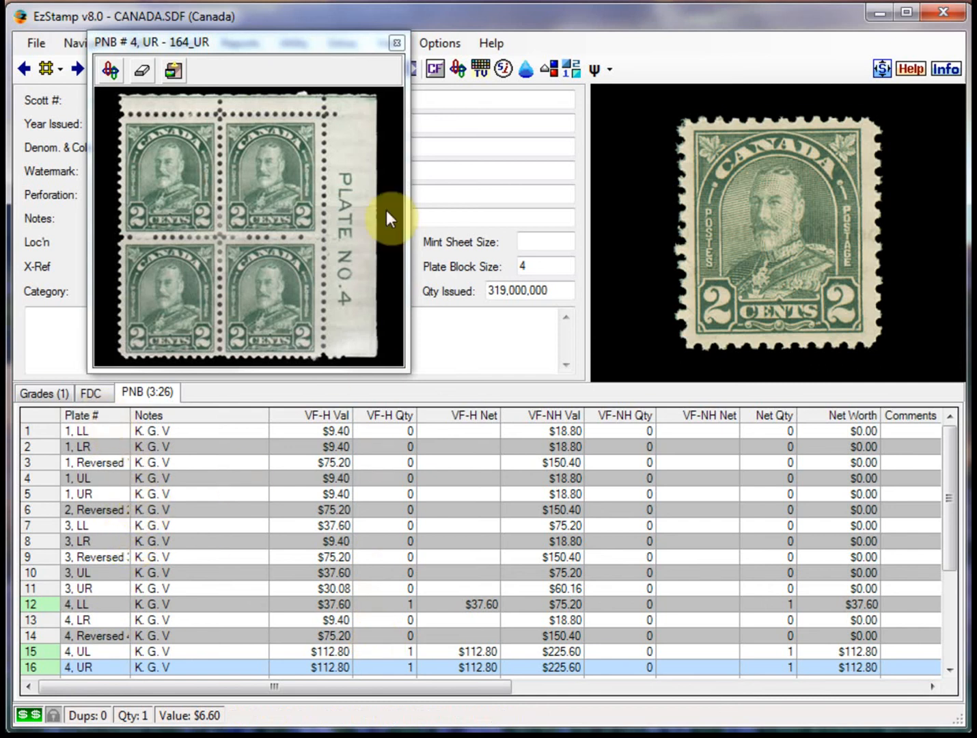
{"action": "left_click", "coordinate": [397, 42]}
Go to the stamp record with Scott number 330
{"action": "double_click", "coordinate": [174, 97]}
{"action": "type", "text": "330"}
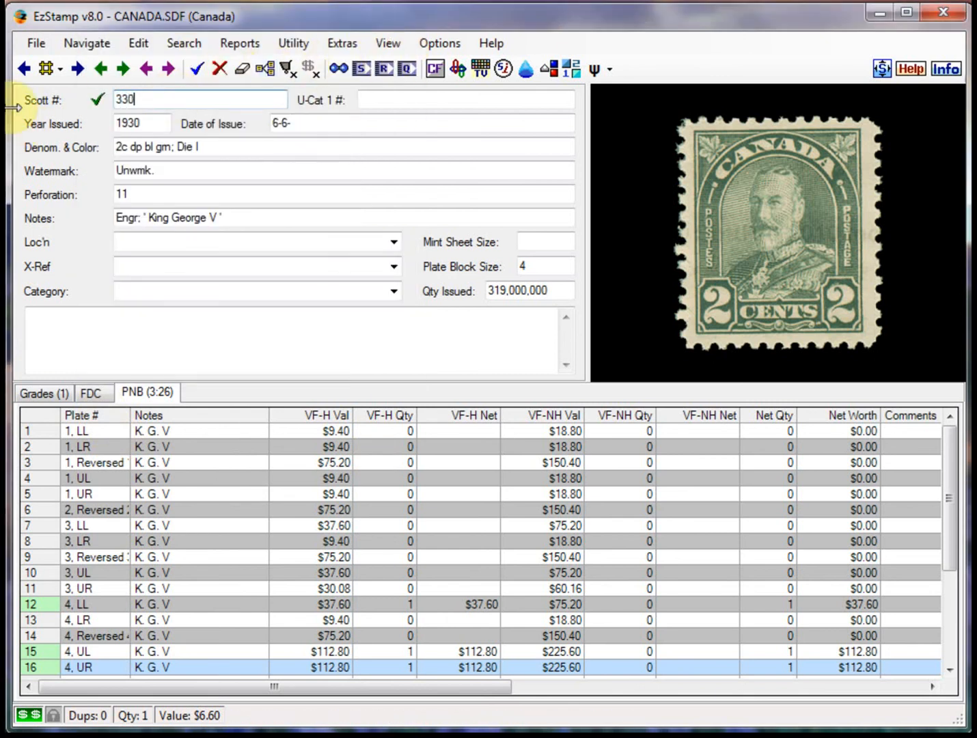
{"action": "key", "text": "Tab"}
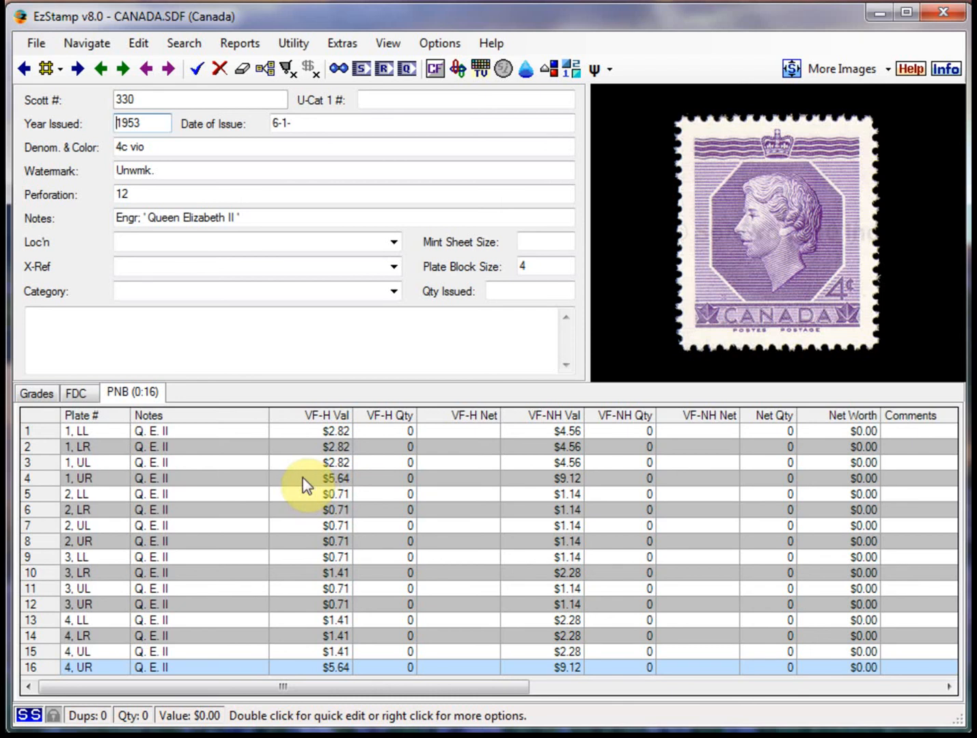
Run a plate number block report of the inventoried stamps and examine its value, net quantity and net worth columns
{"action": "left_click", "coordinate": [184, 42]}
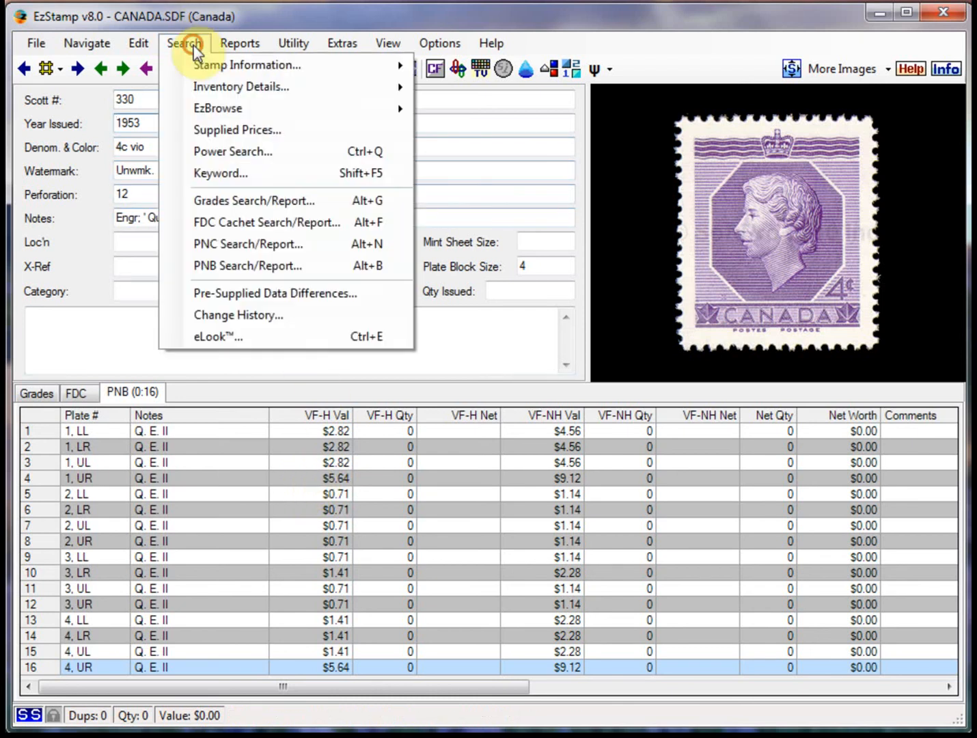
{"action": "left_click", "coordinate": [251, 266]}
{"action": "left_click", "coordinate": [499, 566]}
{"action": "left_click", "coordinate": [580, 566]}
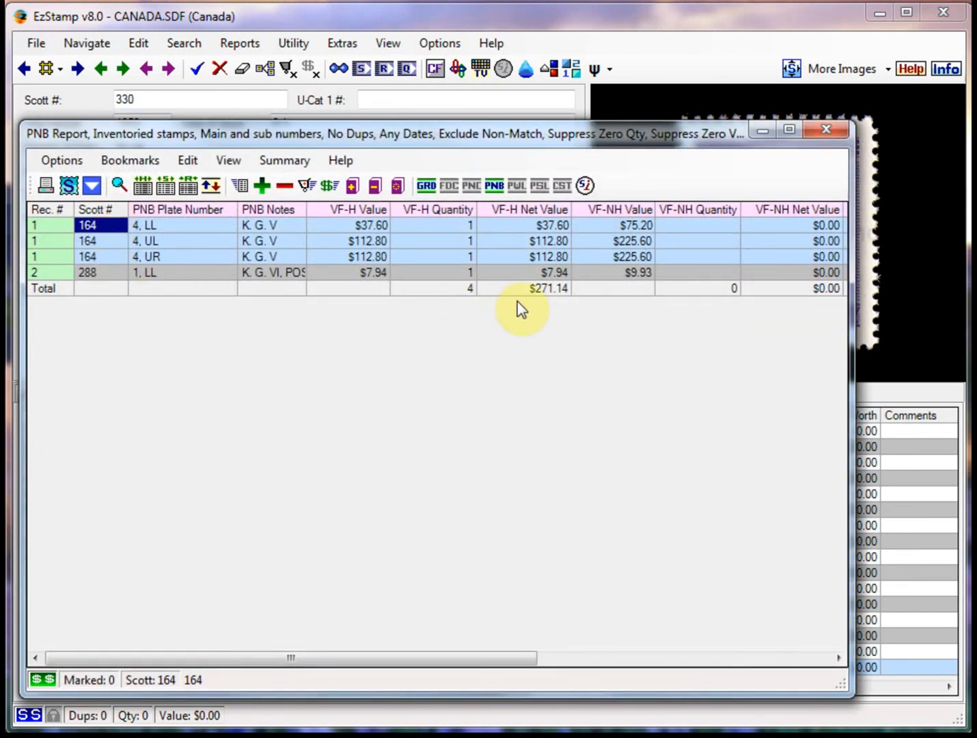
{"action": "left_click", "coordinate": [803, 658]}
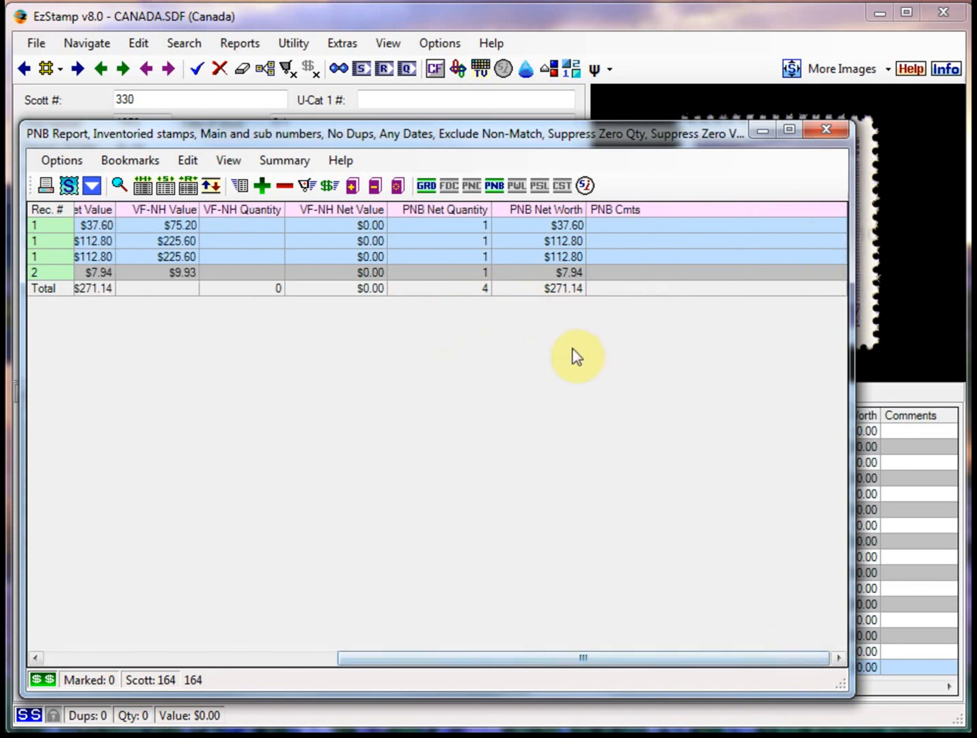